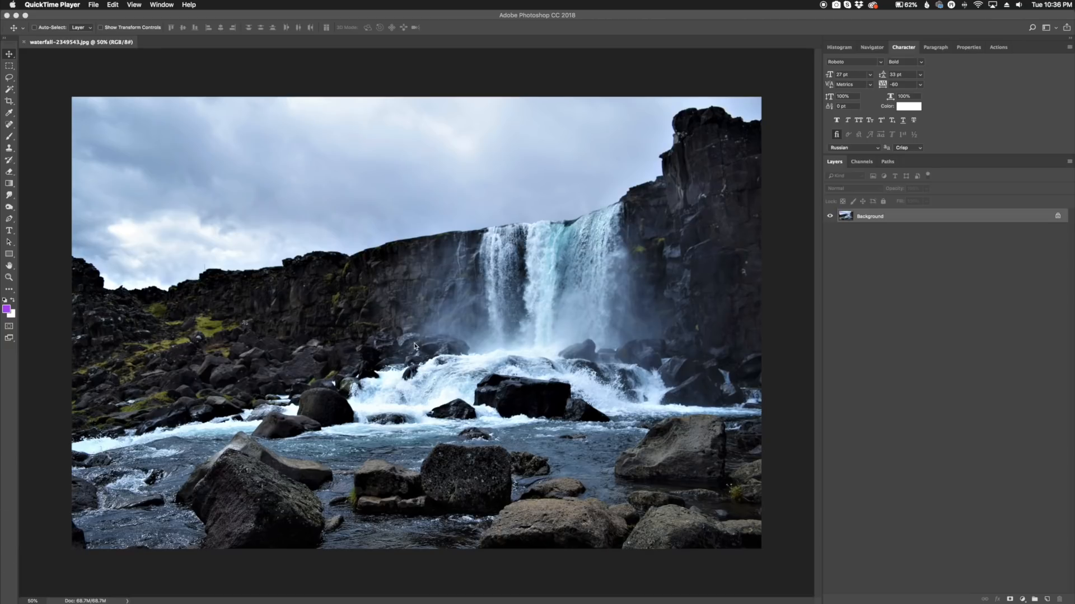
Step: Preview the sky photos in Finder's Sky Library folder, from clouds-3488632.jpg through light-1282314.jpg
left_click_drag(1074, 167, 461, 135)
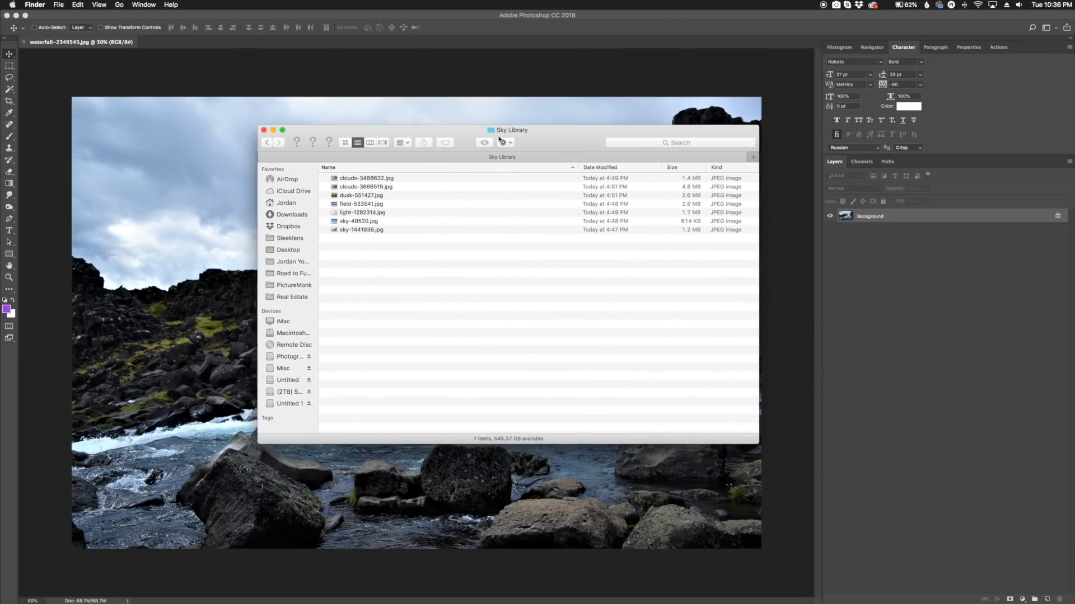
left_click(377, 180)
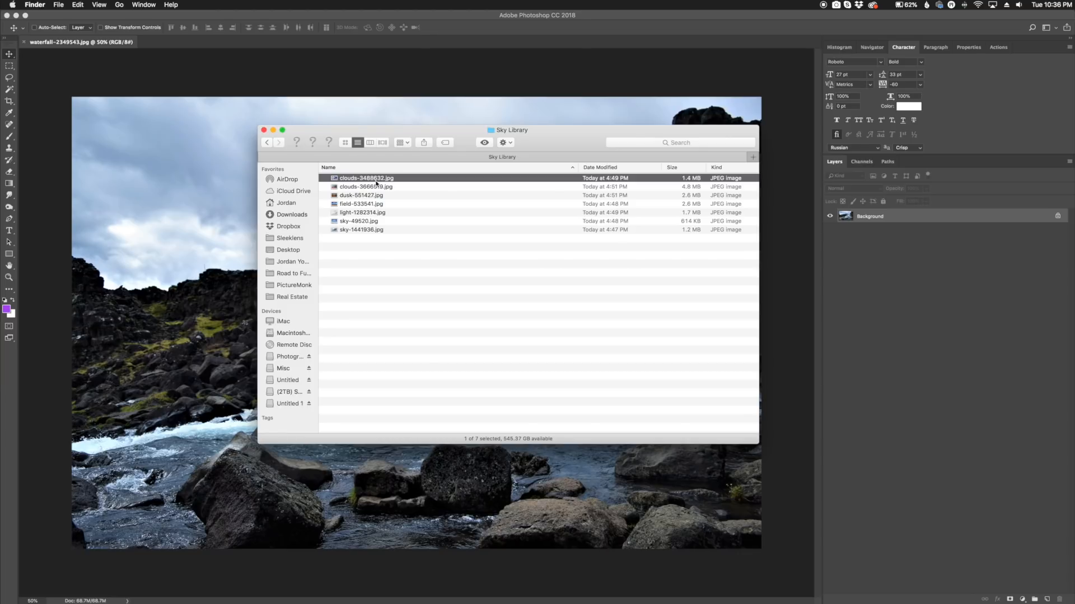
key("space")
key("Down")
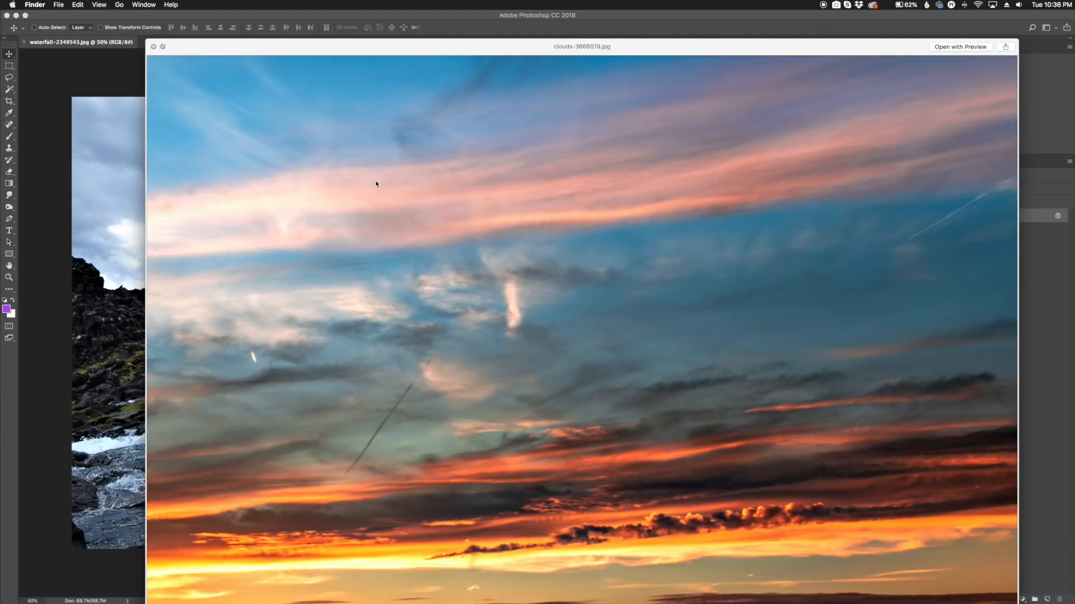
key("Down")
key("Down")
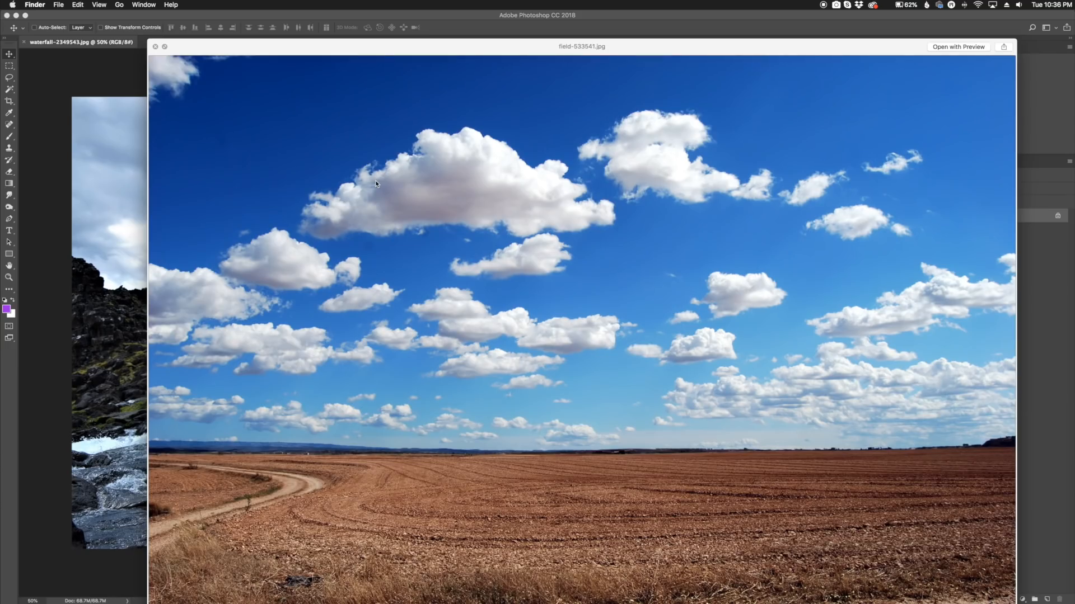
key("Down")
key("space")
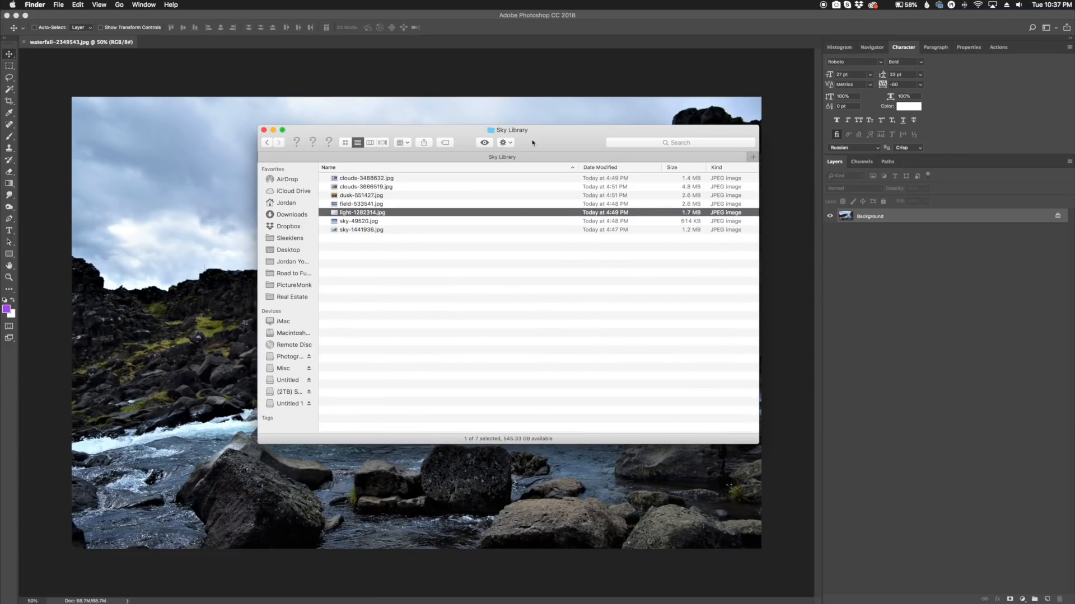
left_click_drag(532, 142, 1074, 143)
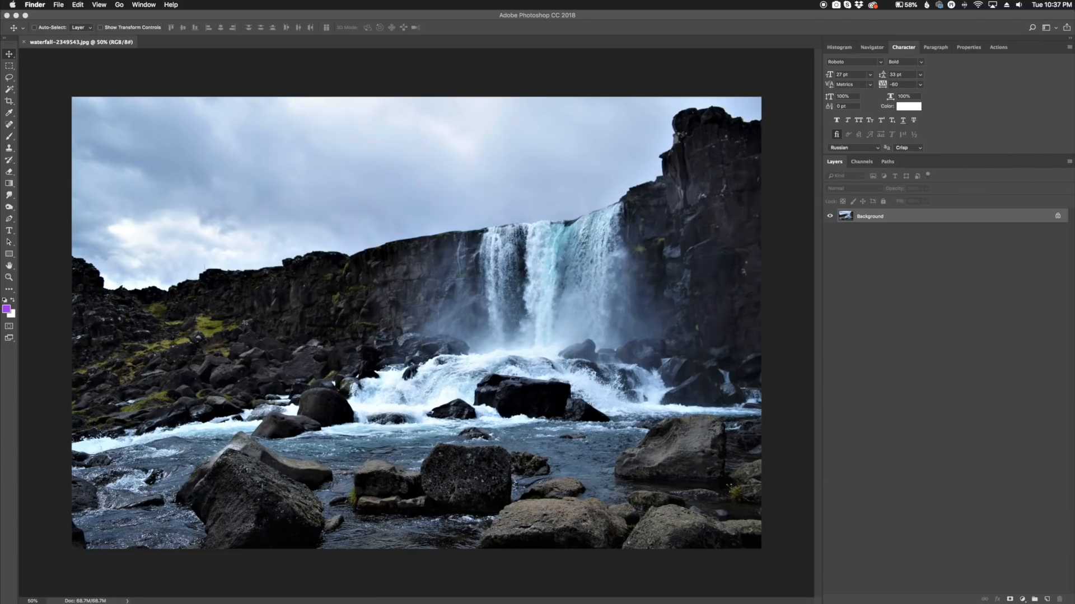
Step: Return to Photoshop, show the Libraries panel and create a new library named Skies
left_click(343, 22)
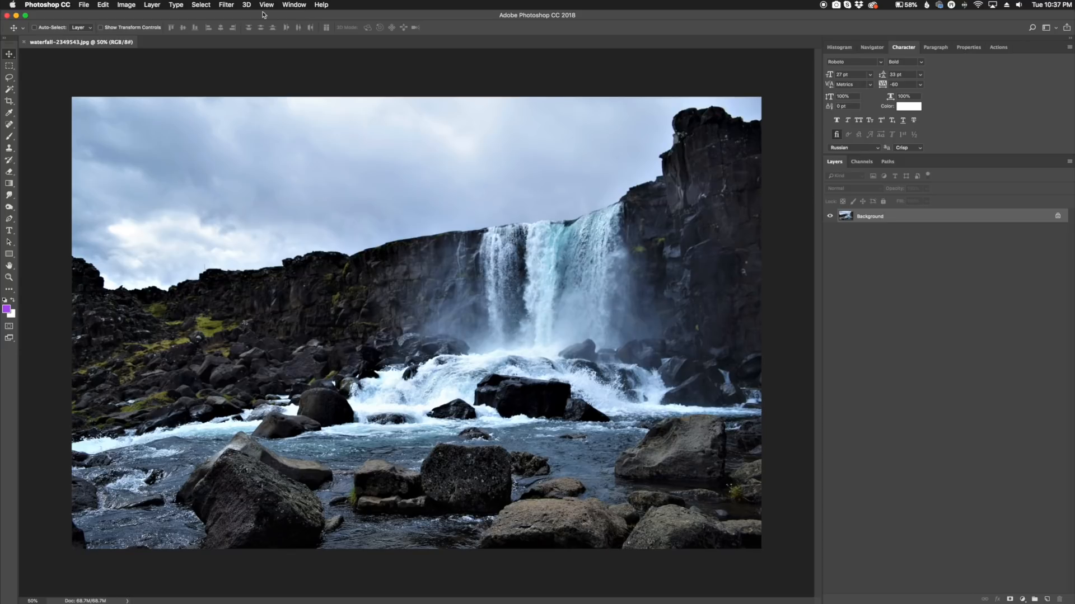
left_click(294, 5)
left_click(328, 213)
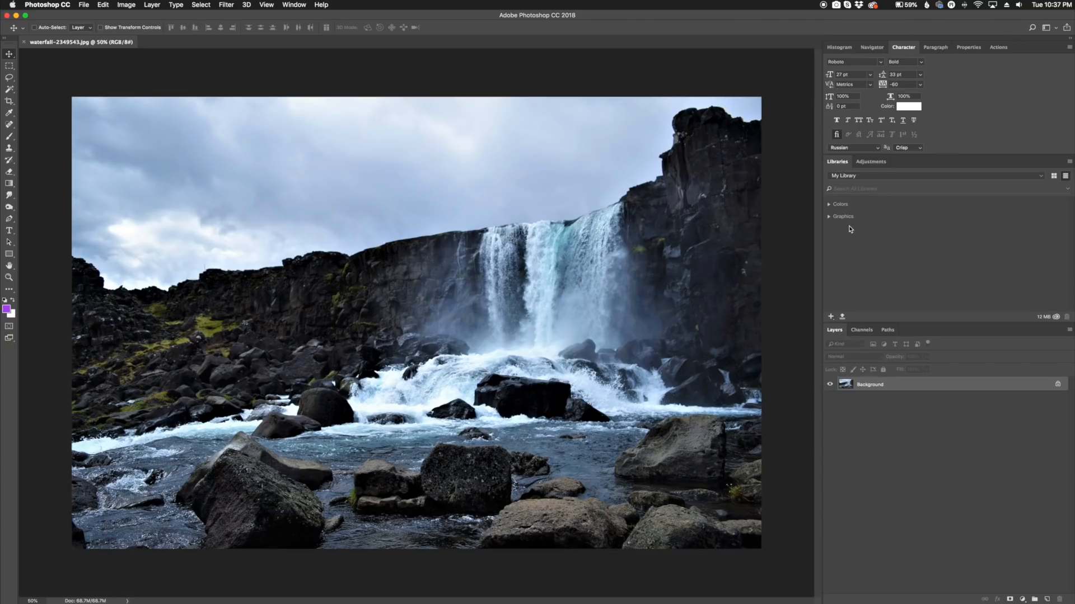
left_click(1069, 163)
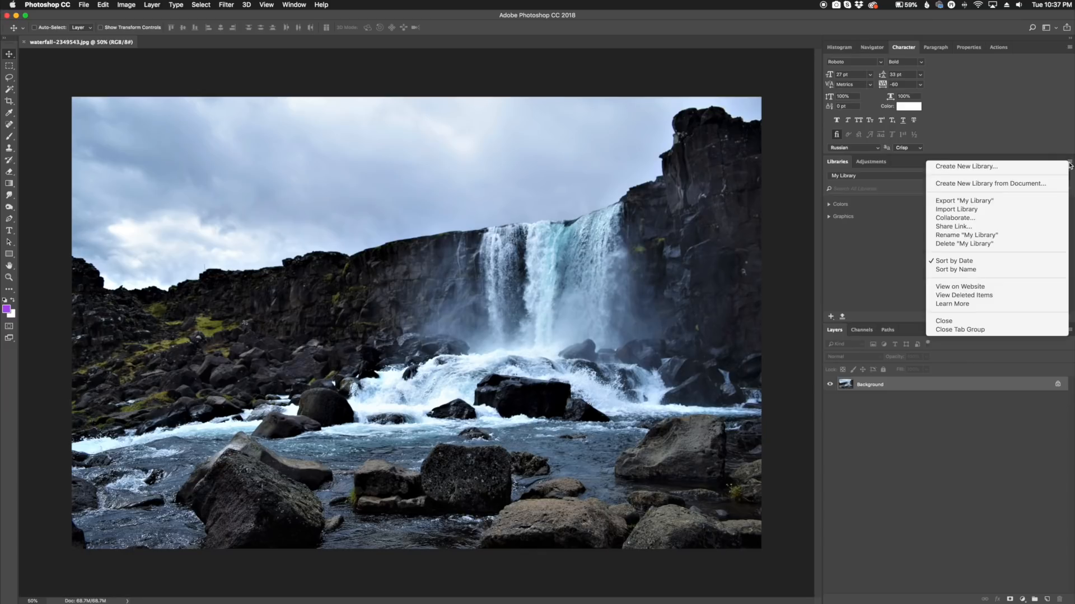
left_click(1000, 167)
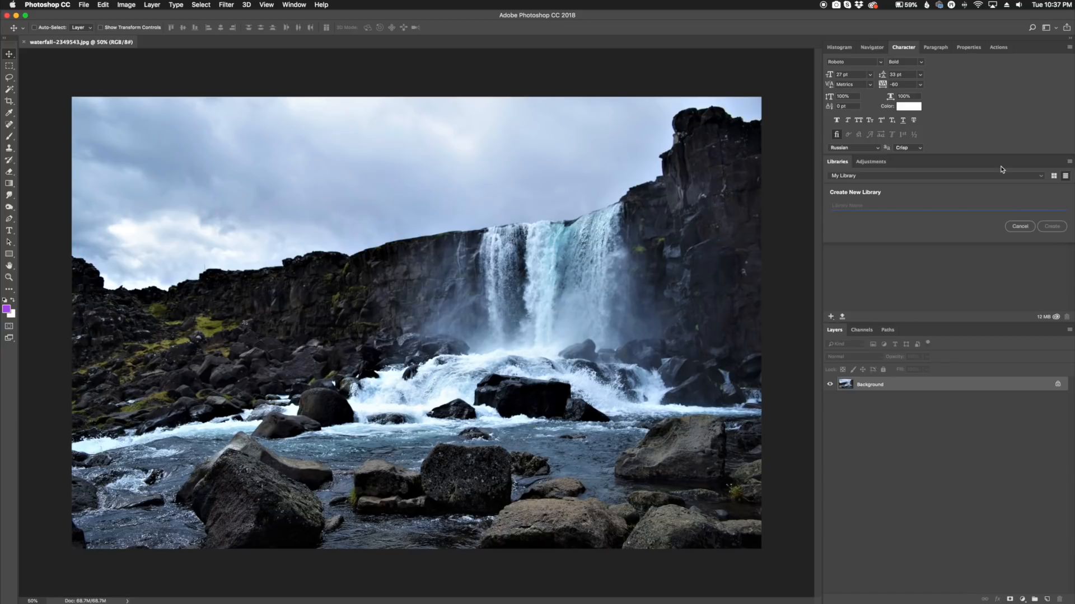
type("Skies")
left_click(1052, 227)
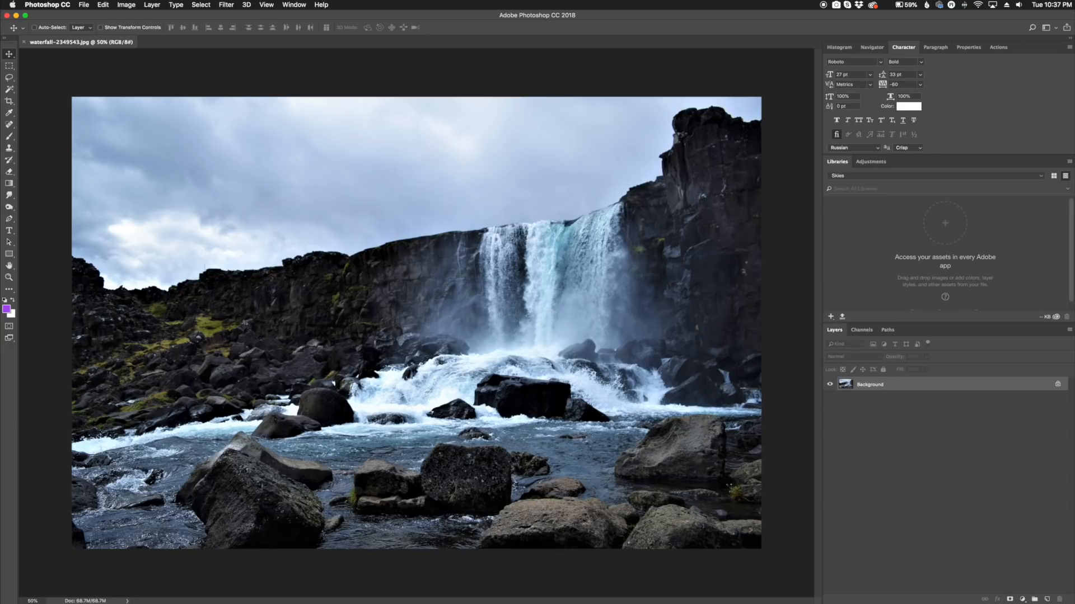
Step: Add all seven JPEG images from Finder's Sky Library folder to the Skies library in Photoshop
scroll(1033, 236, "down", 1)
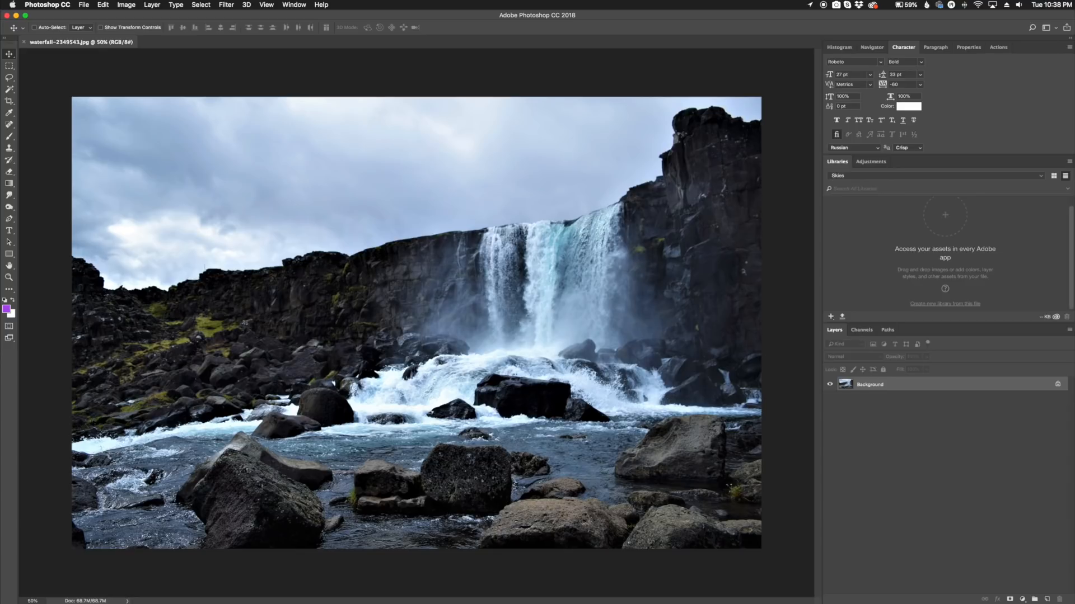
key("super+Tab")
left_click_drag(436, 101, 396, 100)
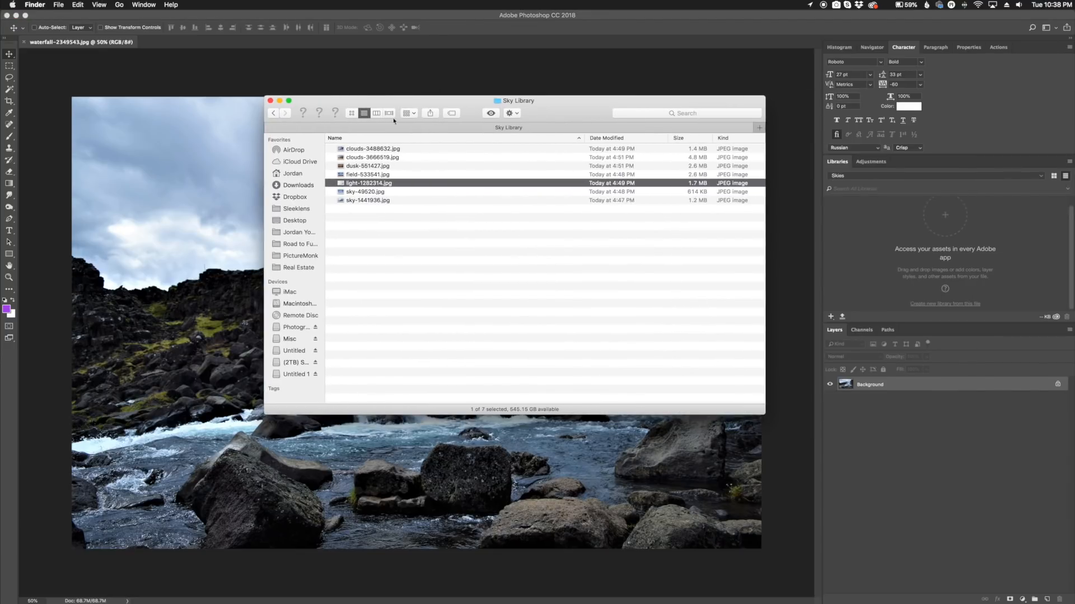
left_click(369, 200)
key("super+a")
left_click_drag(372, 161, 936, 244)
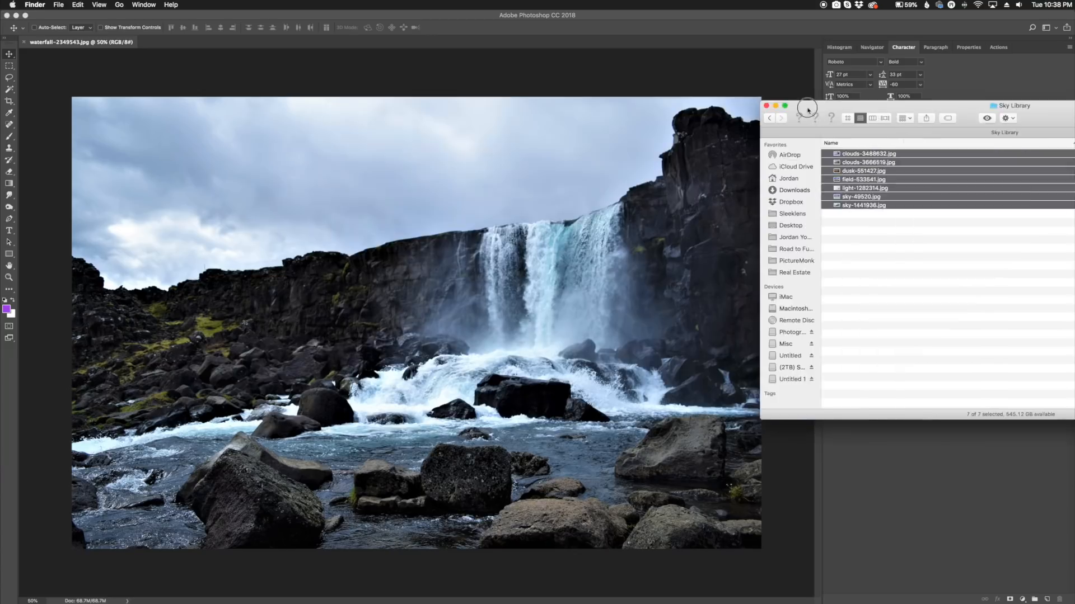
scroll(938, 252, "down", 1)
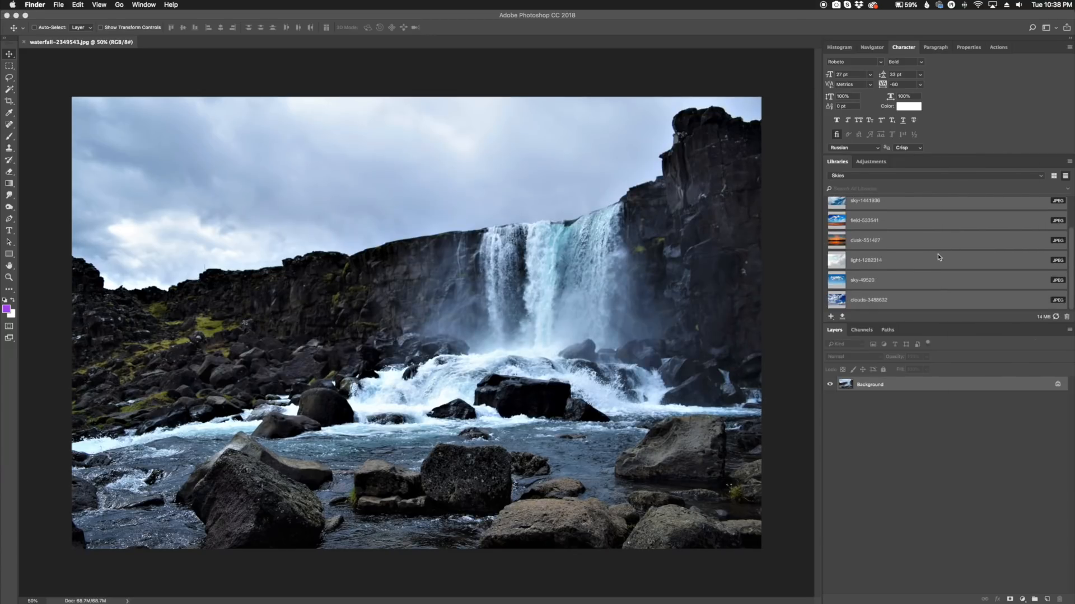
left_click(896, 262)
scroll(898, 278, "up", 2)
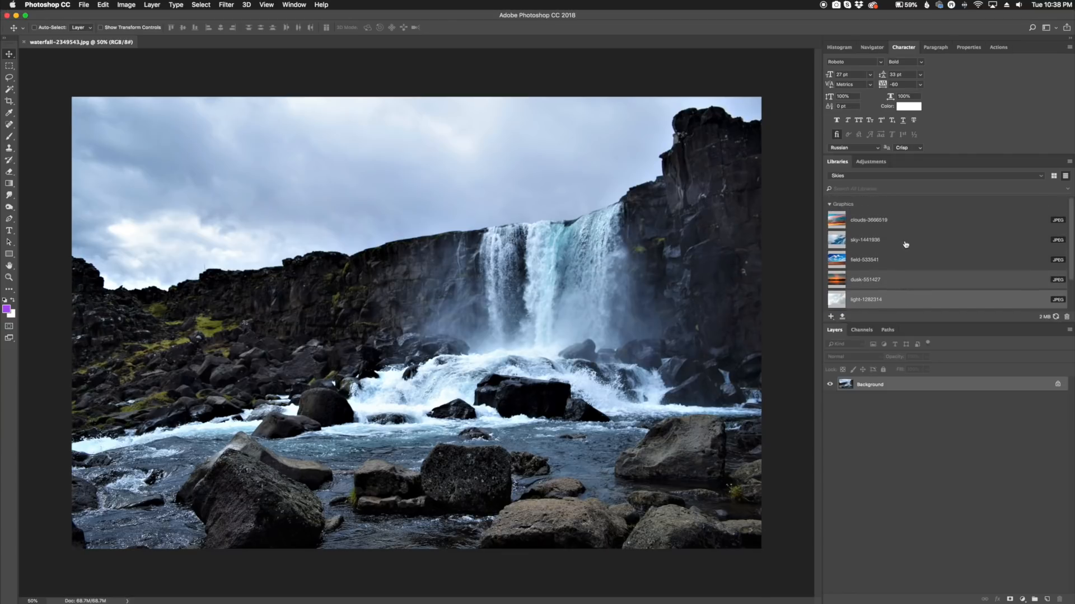
Step: Close the tab group containing the Libraries panel and show the Libraries panel again
left_click(1069, 162)
left_click(962, 331)
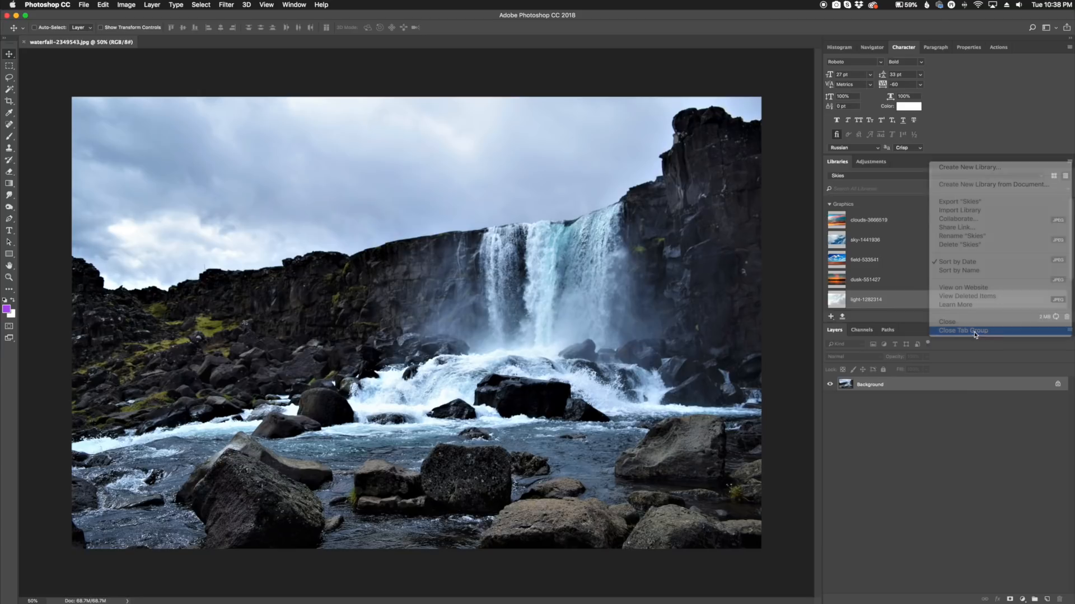
left_click(294, 5)
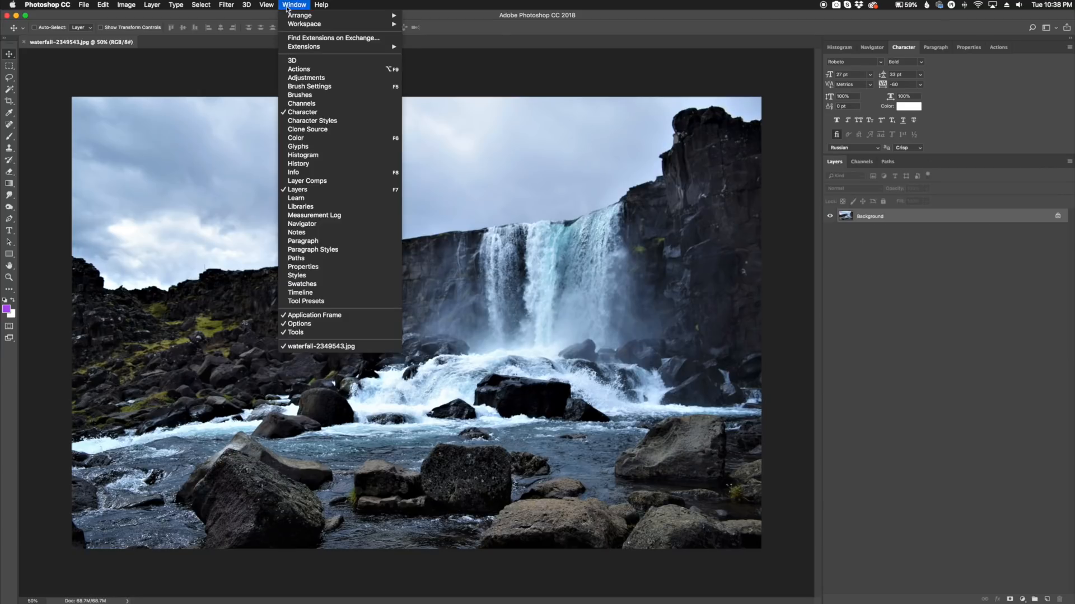
left_click(300, 207)
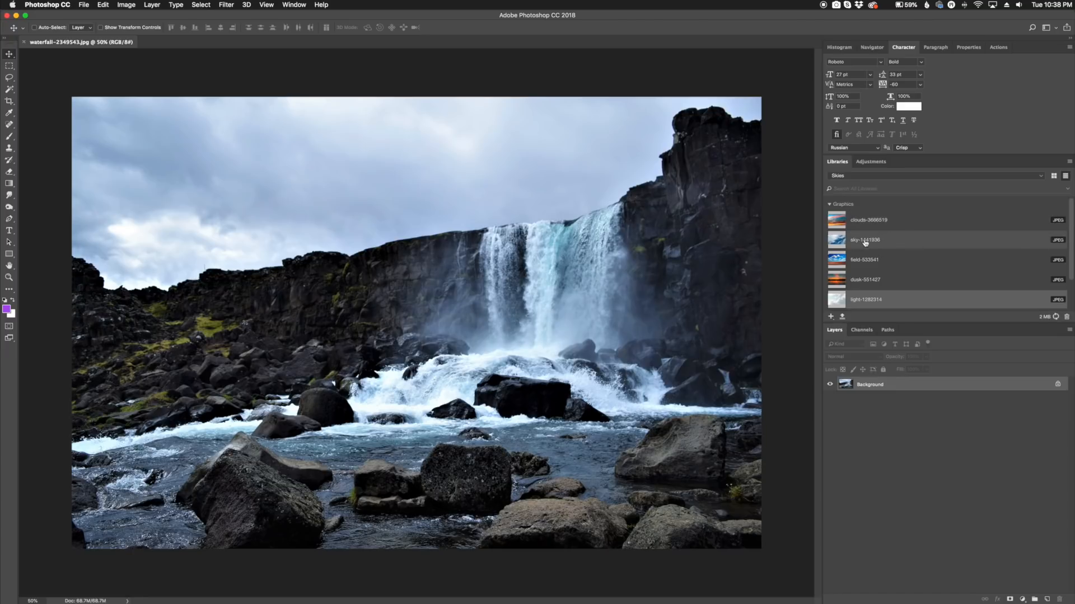
Step: Place the sky-1441936 graphic from the Skies library onto the waterfall photo, dismissing the linked smart object notice for good
left_click_drag(892, 247, 535, 330)
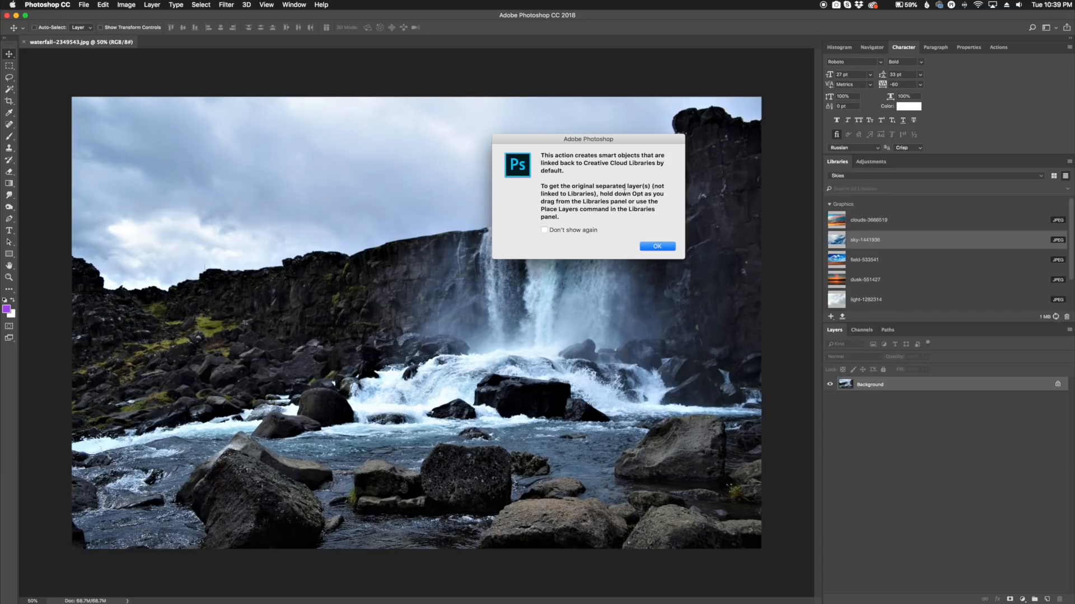
left_click(545, 230)
left_click(659, 246)
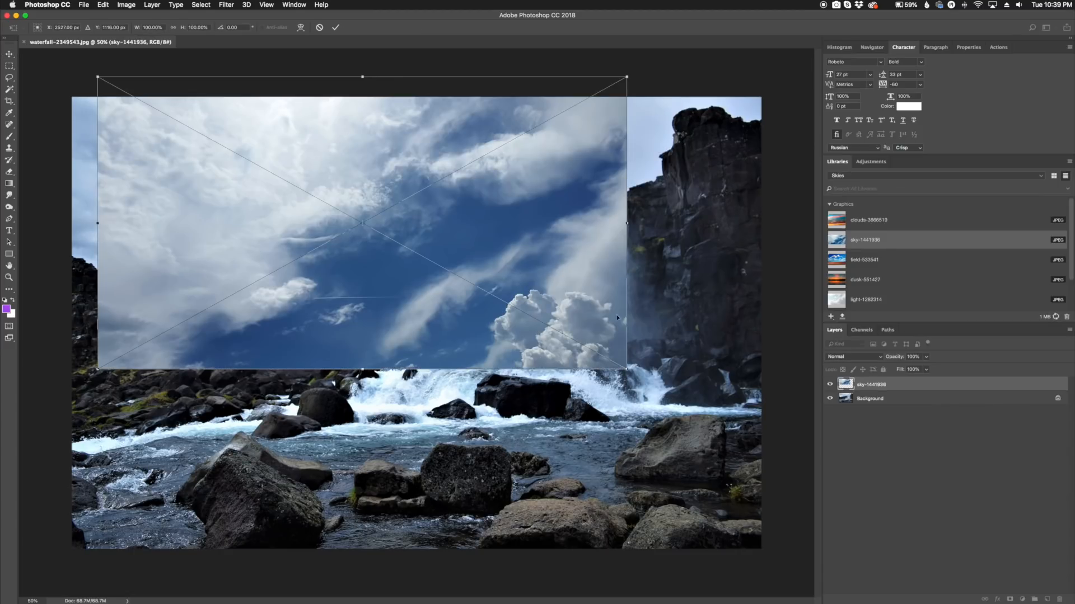
Step: Enlarge the placed sky to about 145% width and 151% height, positioned across the photo's full width from its upper edge down over the waterfall
left_click_drag(628, 365, 763, 435)
left_click_drag(540, 341, 470, 240)
left_click_drag(701, 324, 792, 407)
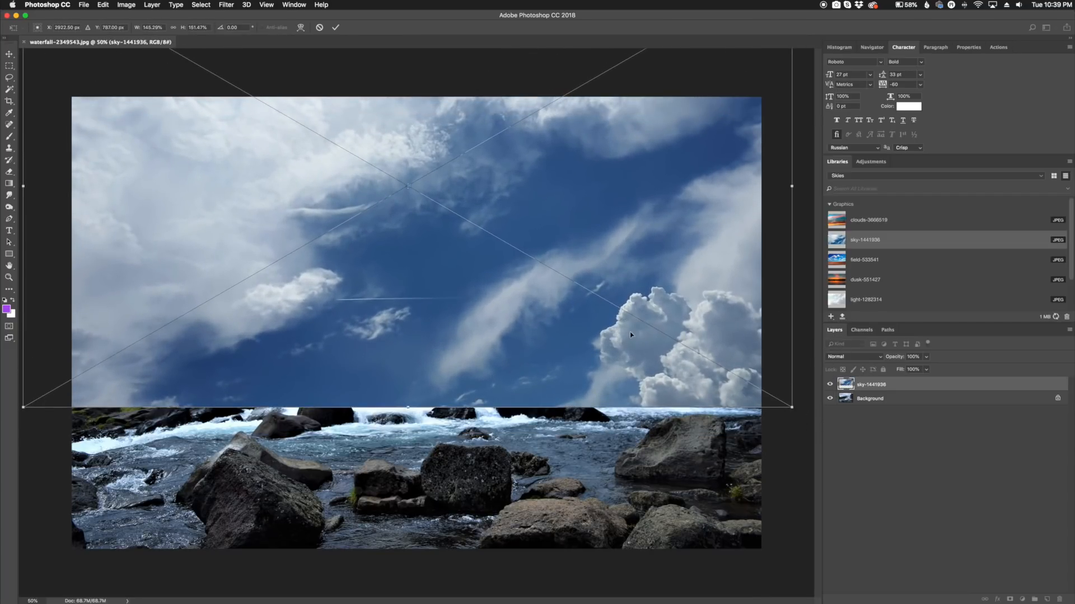
key("Return")
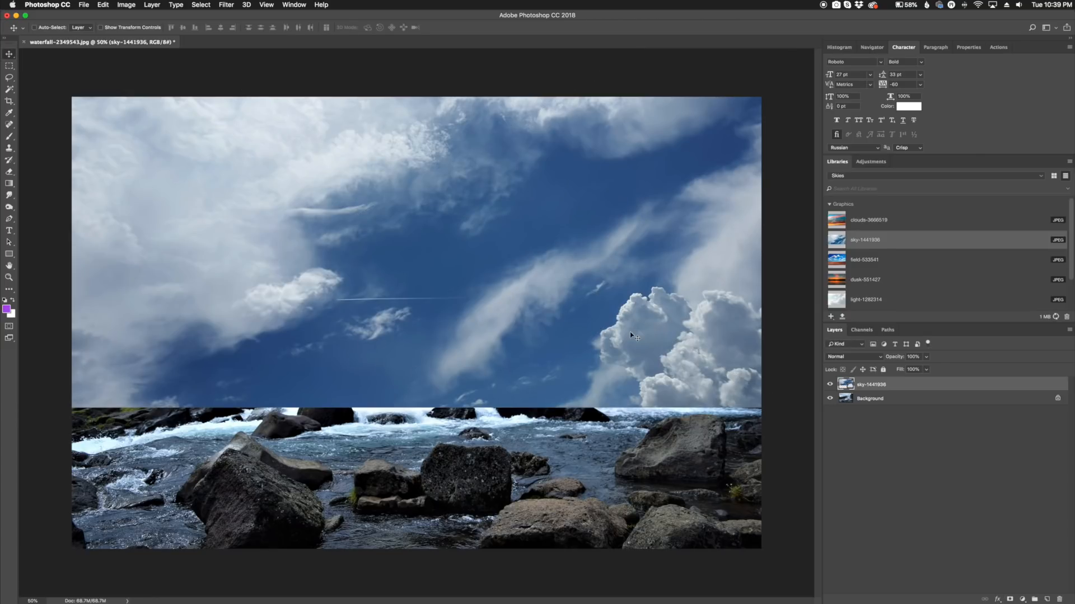